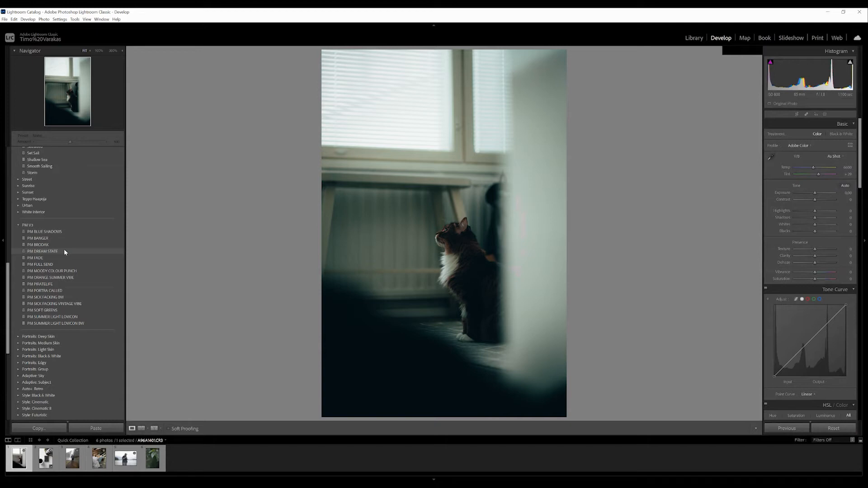
- Apply the PM DREAM STATE preset to the cat photo and raise the shadows to +68
click(64, 251)
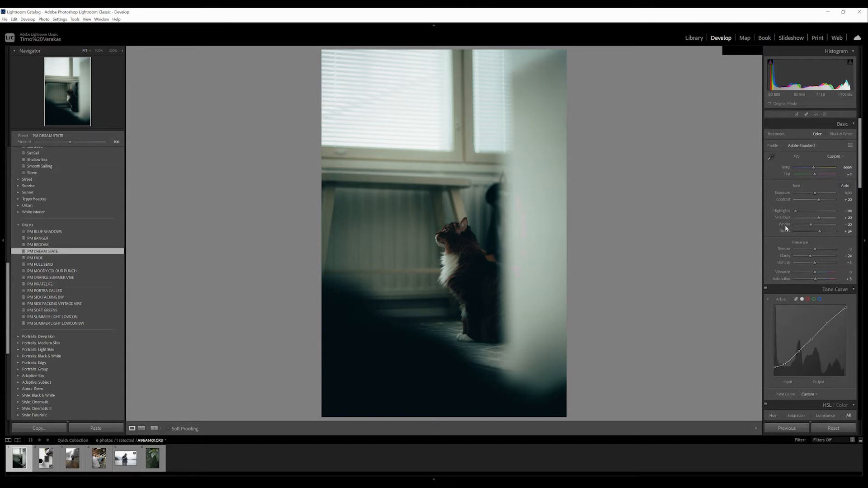
click(825, 217)
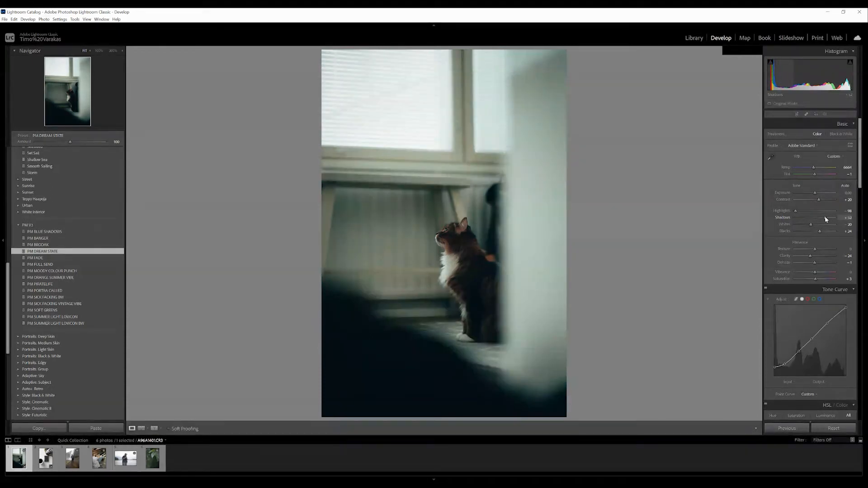
drag(825, 216, 828, 217)
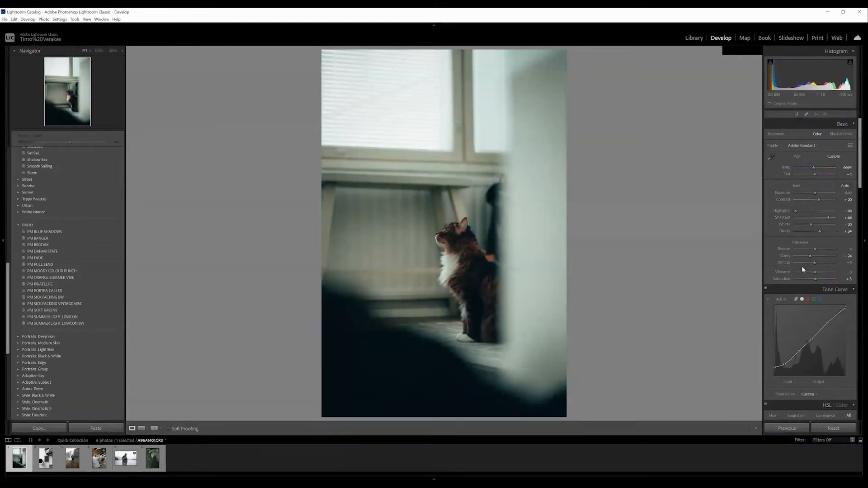
- Try lowering the orange saturation and orange hue of the cat photo, and undo the adjustments
scroll(802, 270, down, 5)
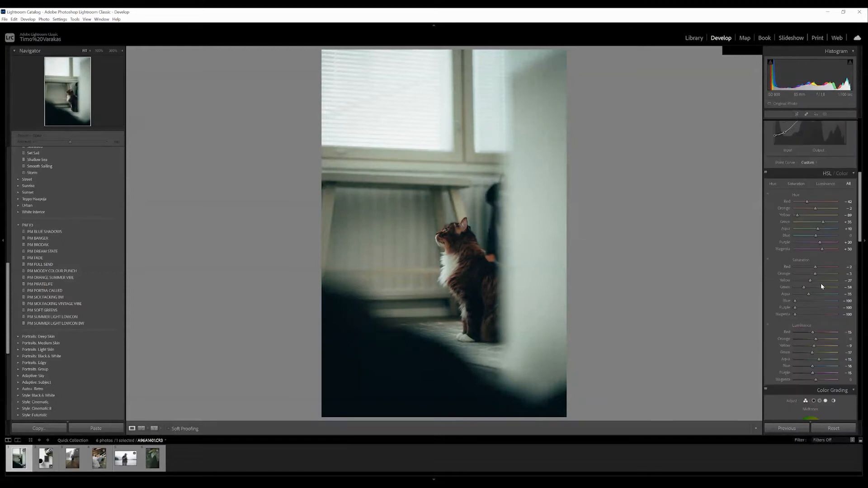
drag(811, 273, 807, 274)
drag(804, 274, 804, 274)
drag(816, 210, 810, 209)
double_click(809, 209)
key(ctrl+z)
key(ctrl+z)
key(ctrl+z)
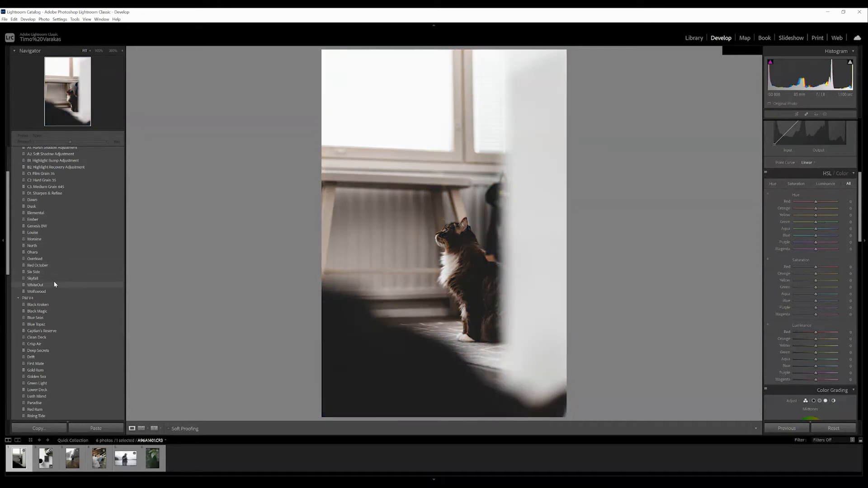
- Apply the Seaweed preset to the cat photo and raise the shadows to +43
scroll(54, 282, down, 3)
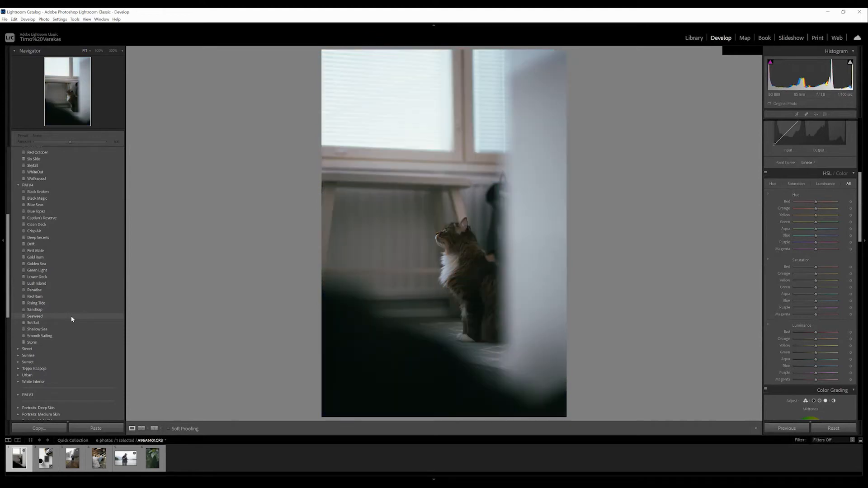
click(71, 319)
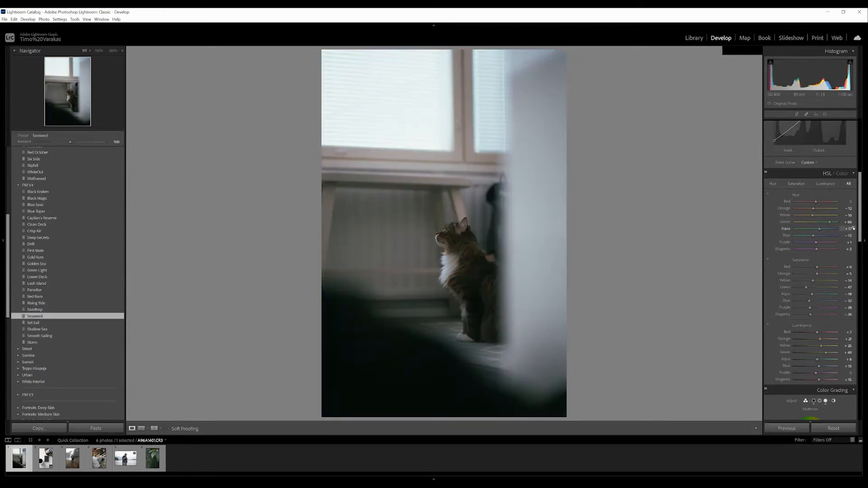
scroll(861, 203, up, 4)
scroll(861, 202, up, 5)
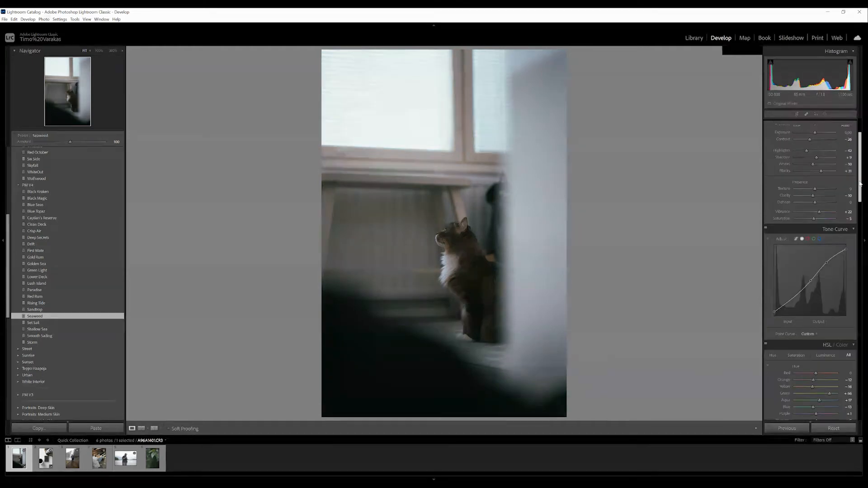
drag(818, 218, 823, 218)
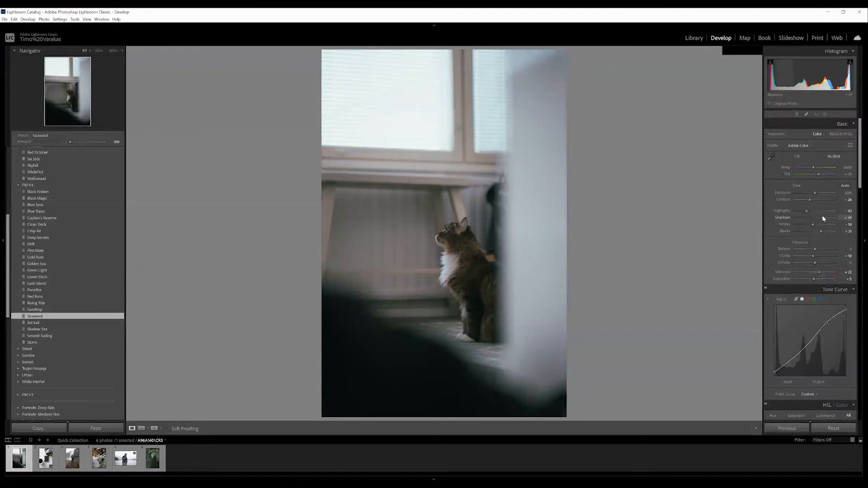
drag(824, 219, 824, 218)
- Add a large tilted radial gradient mask centred on the bright window above the cat
click(825, 114)
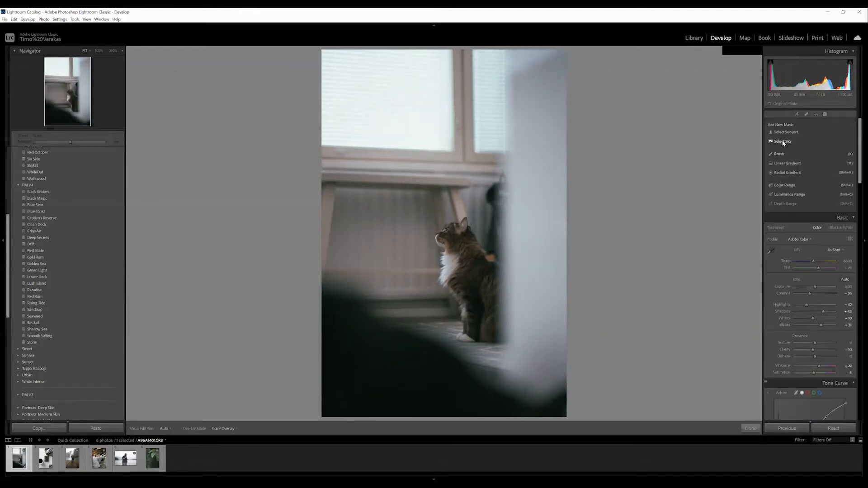
click(787, 172)
drag(347, 135, 253, 290)
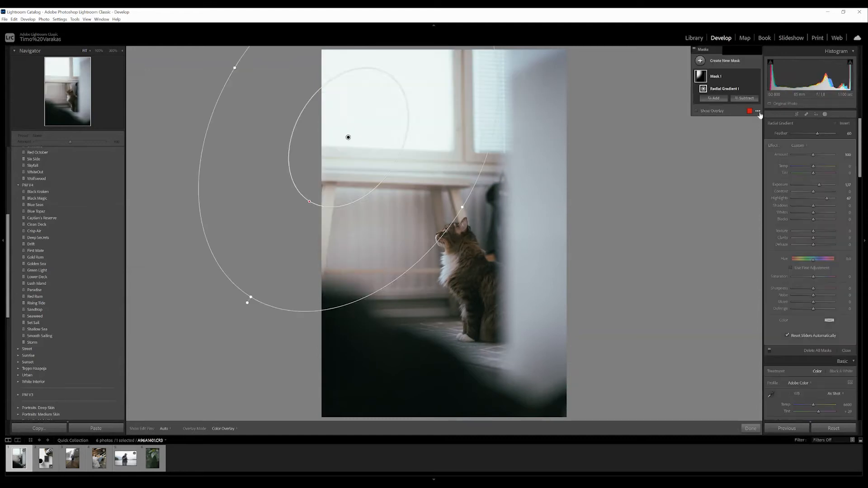
- Crop the cat photo tighter by trimming its top edge while keeping the original aspect ratio
key(r)
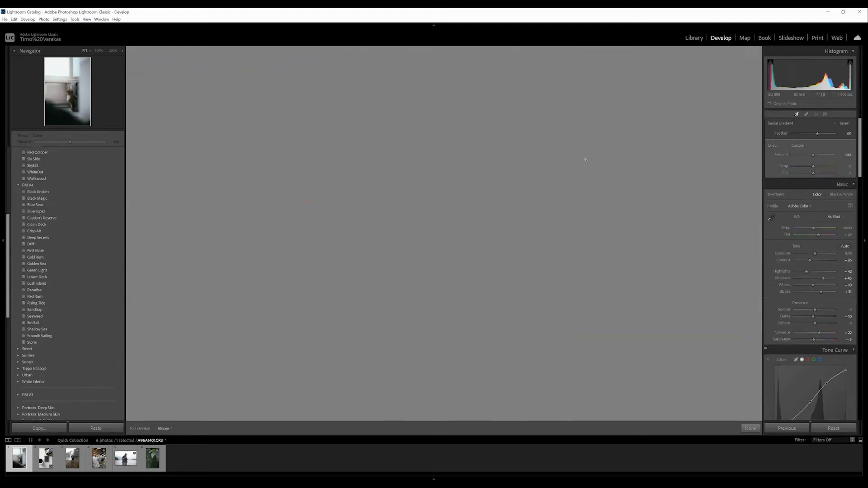
drag(445, 53, 425, 85)
click(799, 115)
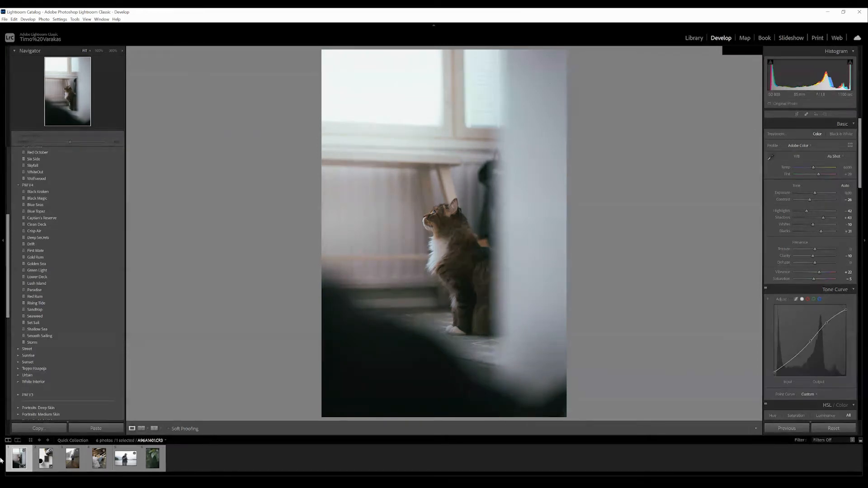
- Straighten the camera-and-coffee photo with a slight counter-clockwise rotation and apply the Drift preset
key(Right)
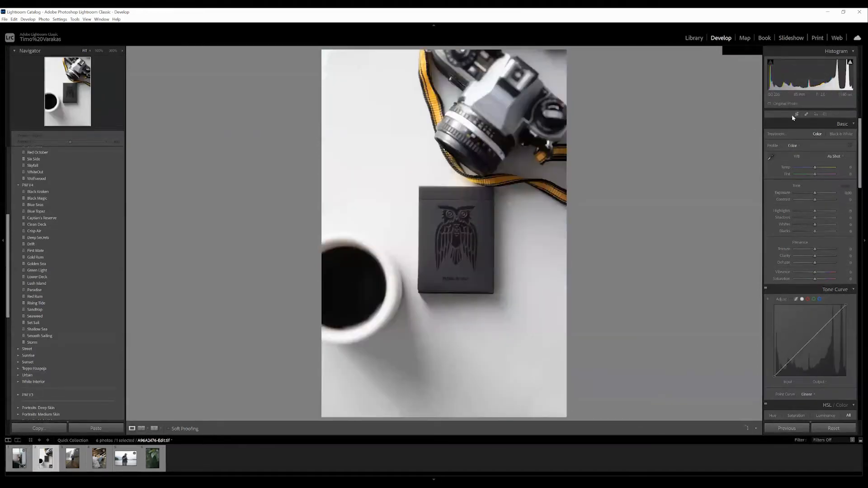
click(798, 115)
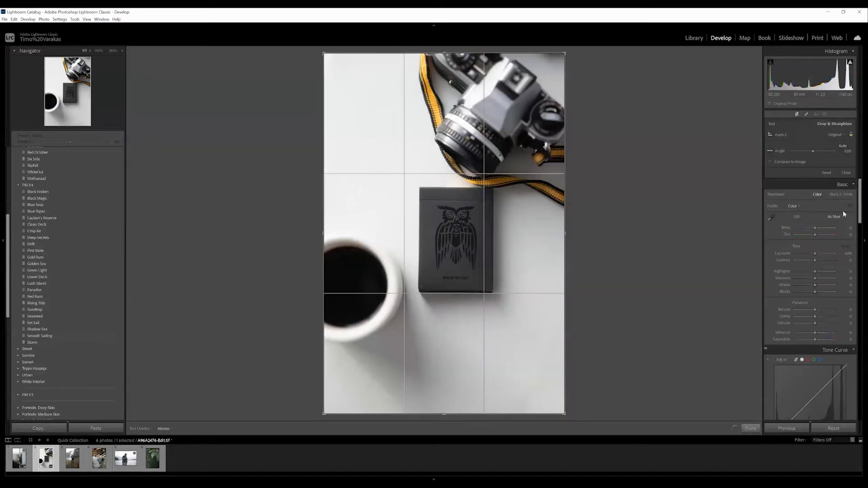
click(814, 152)
drag(813, 154, 814, 154)
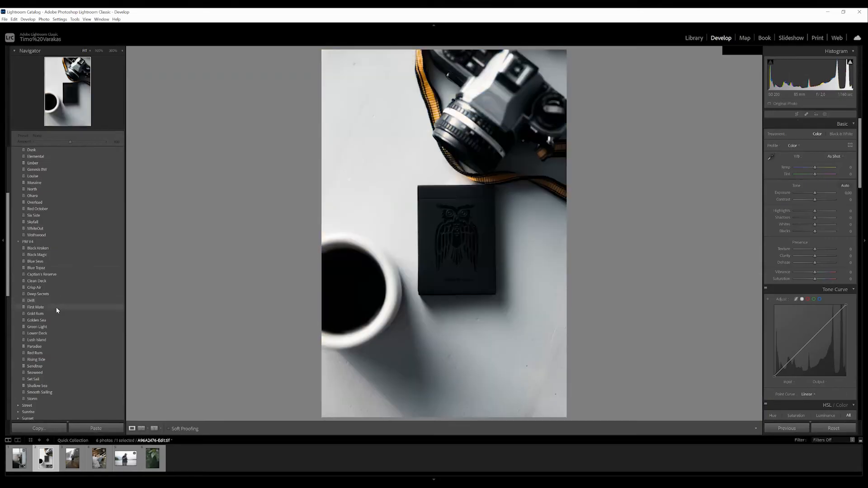
click(58, 301)
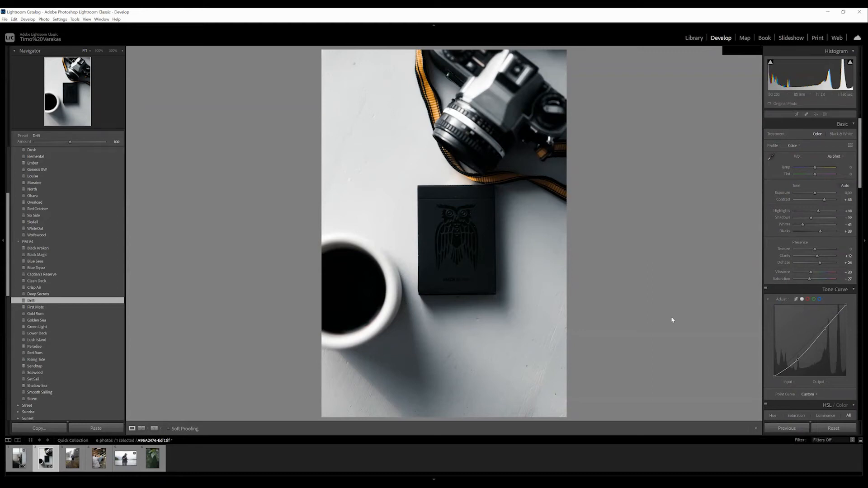
- Create a Select Subject mask on the camera-and-coffee photo and raise its shadows to about 66
click(825, 115)
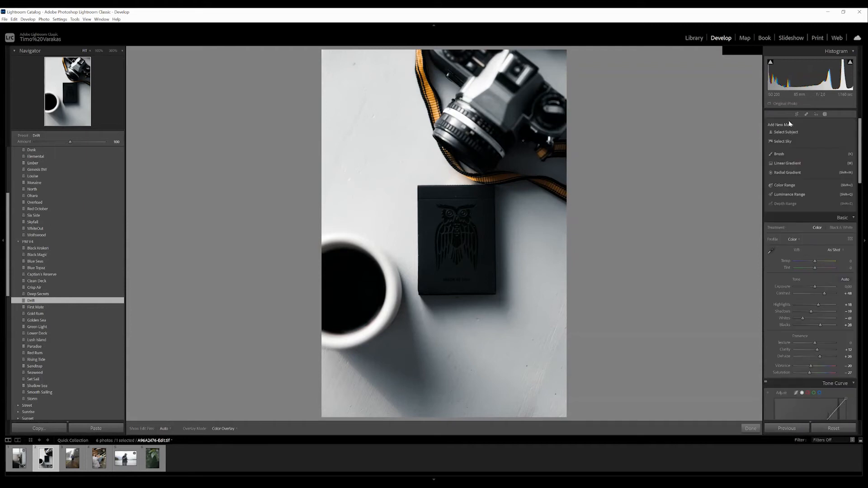
click(790, 132)
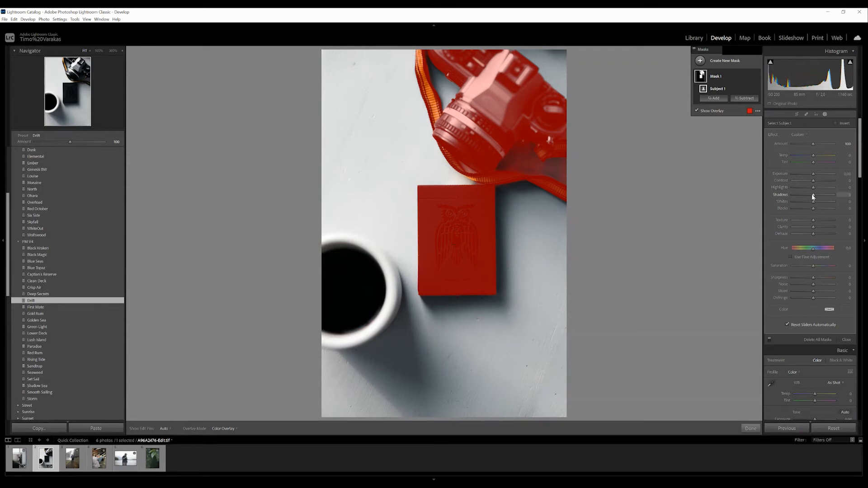
key(o)
drag(813, 195, 825, 195)
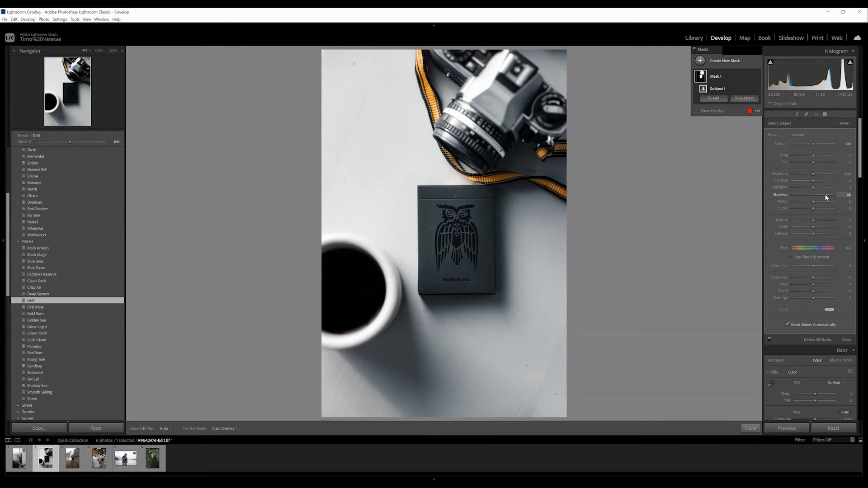
- Tighten the crop of the camera-and-coffee photo by trimming in from the coffee cup's edge
click(795, 115)
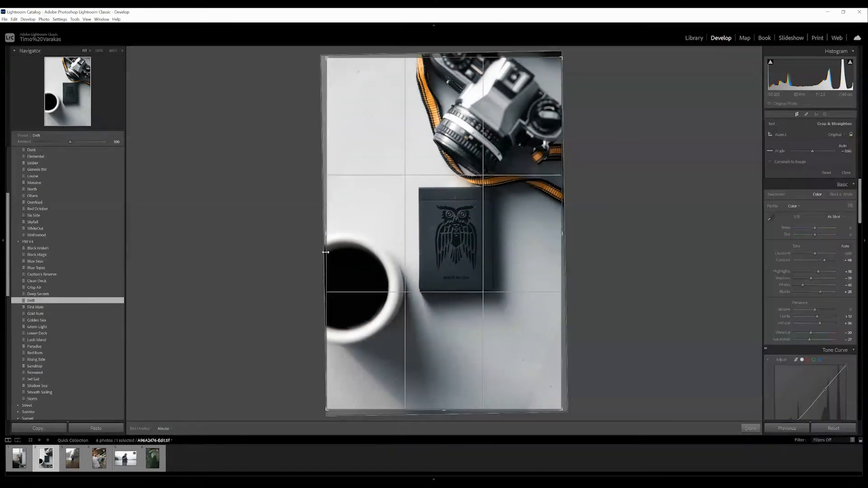
drag(328, 236, 336, 236)
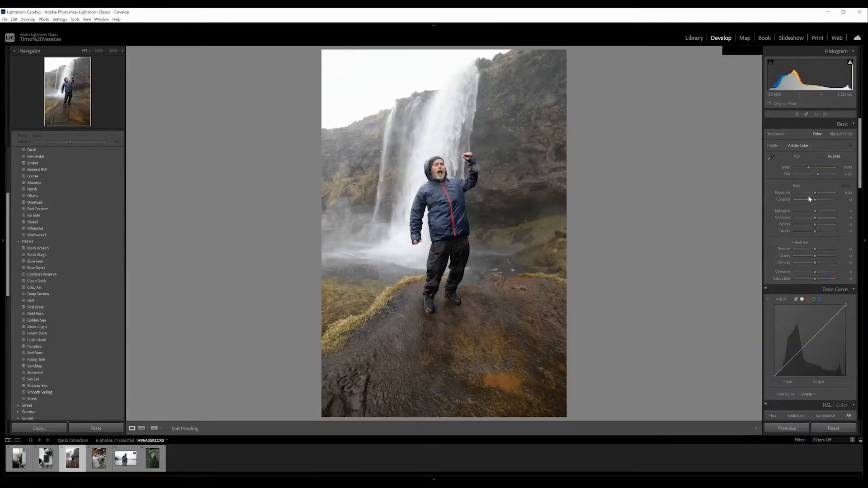
click(797, 114)
- Crop the waterfall photo slightly tighter around the standing man, keeping the original aspect ratio
click(796, 115)
drag(447, 52, 446, 97)
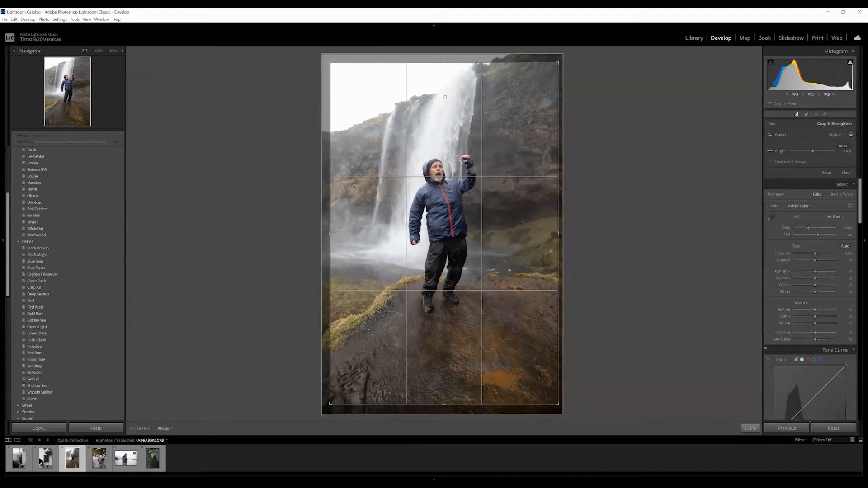
click(795, 116)
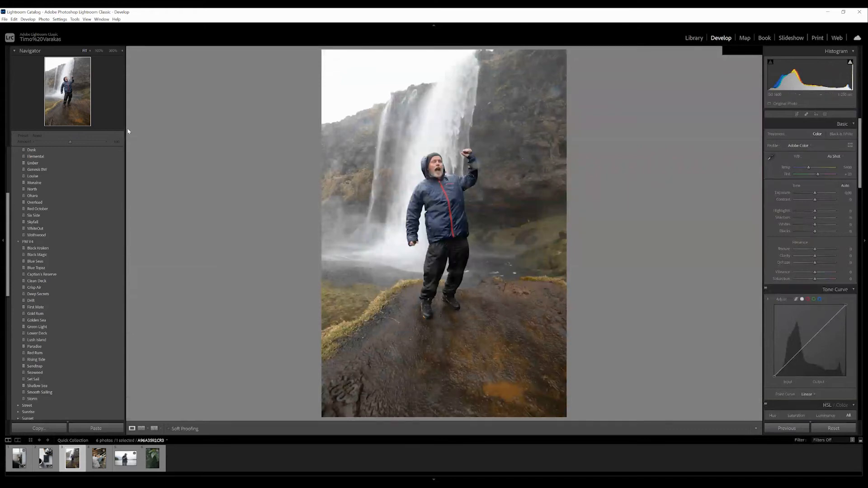
- Apply the Ohara preset to the waterfall photo, with whites lowered to -87 and shadows to +2
click(45, 196)
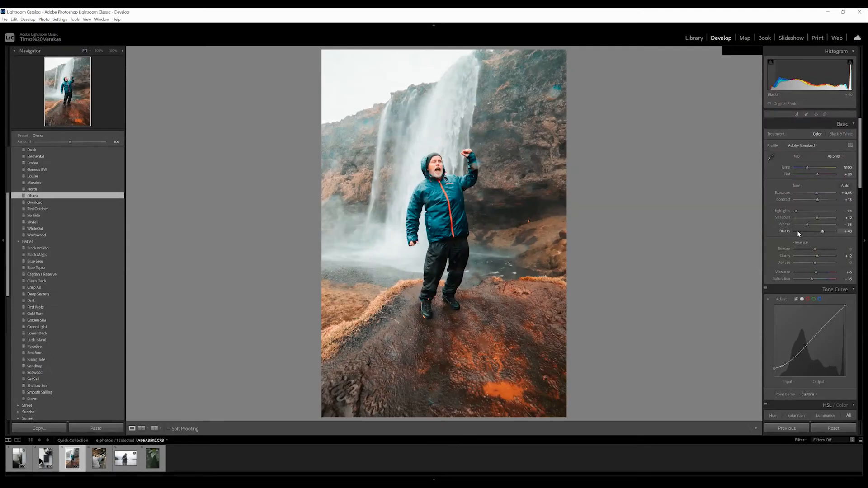
drag(799, 225, 815, 219)
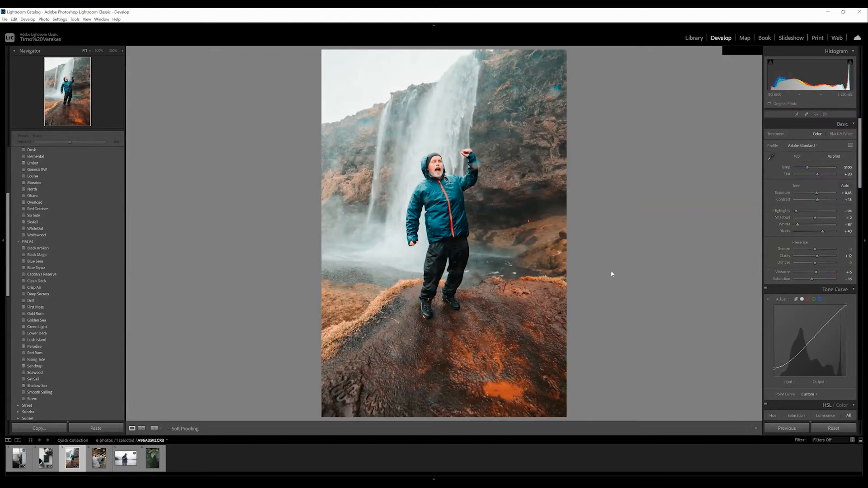
- Crop the shooting-range photo to landscape orientation, repositioning the image so the shooter's whole head stays in frame
key(Right)
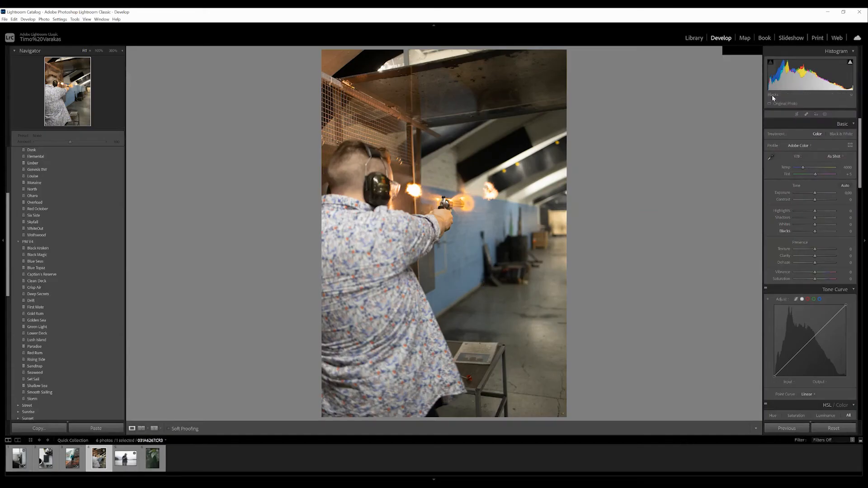
click(797, 114)
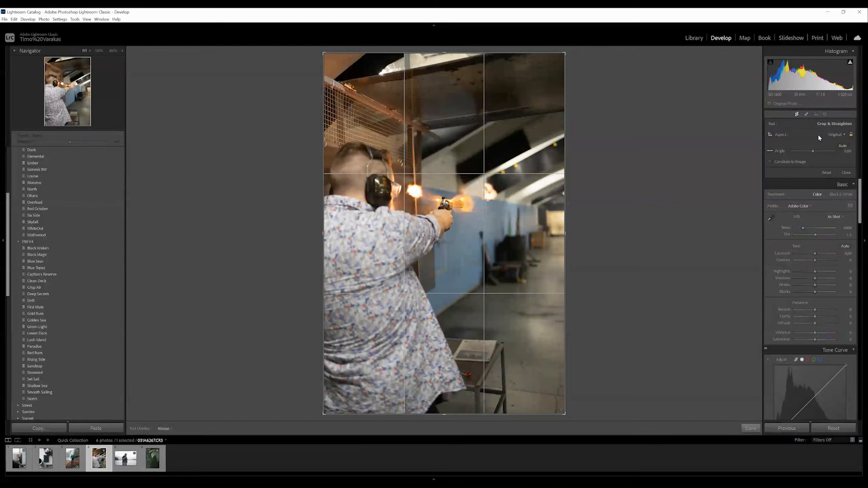
key(x)
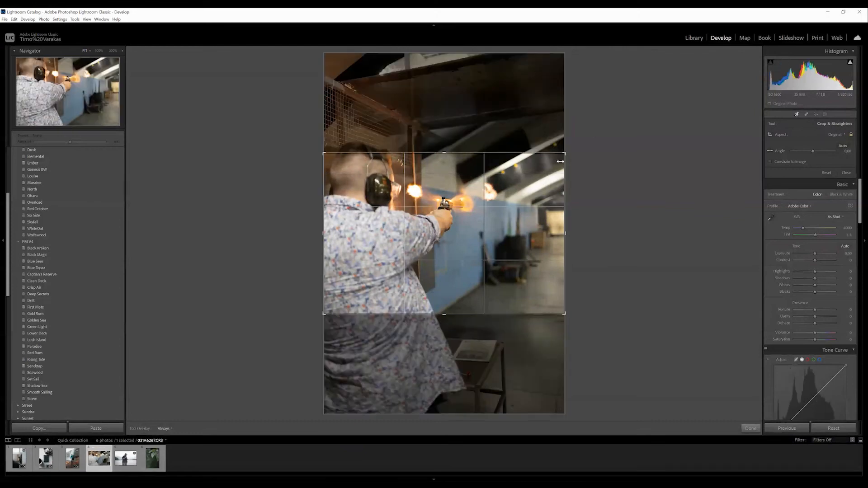
drag(435, 217, 439, 239)
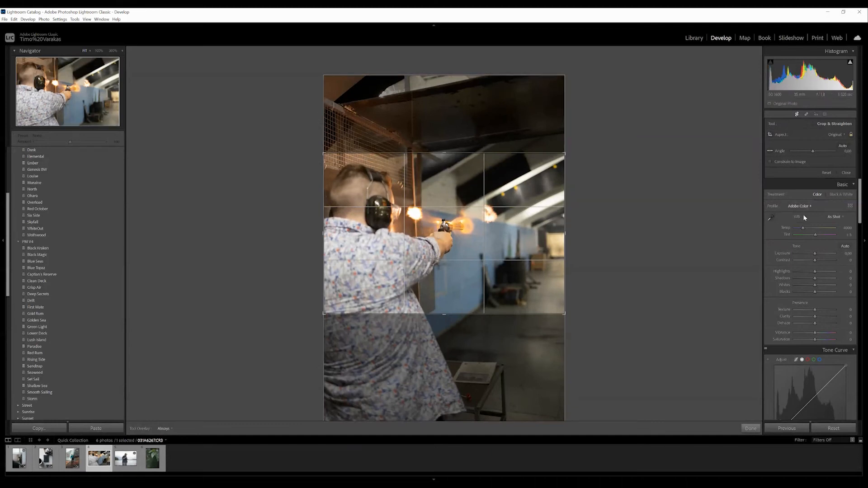
click(795, 114)
- Apply the Lower Deck preset to the shooting-range photo and lower the exposure slightly
scroll(45, 253, down, 2)
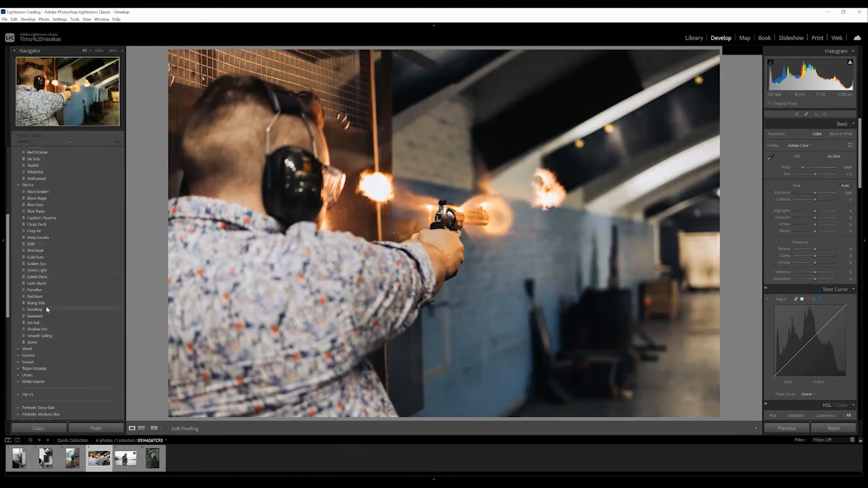
click(41, 277)
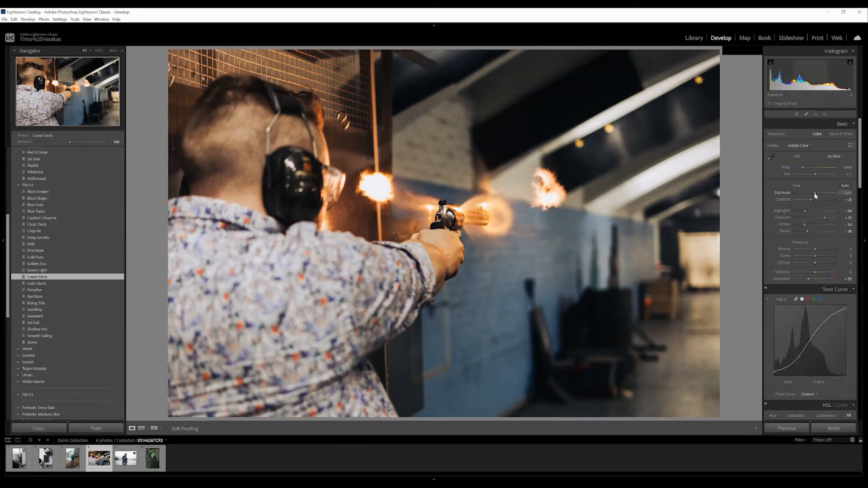
drag(814, 193, 814, 198)
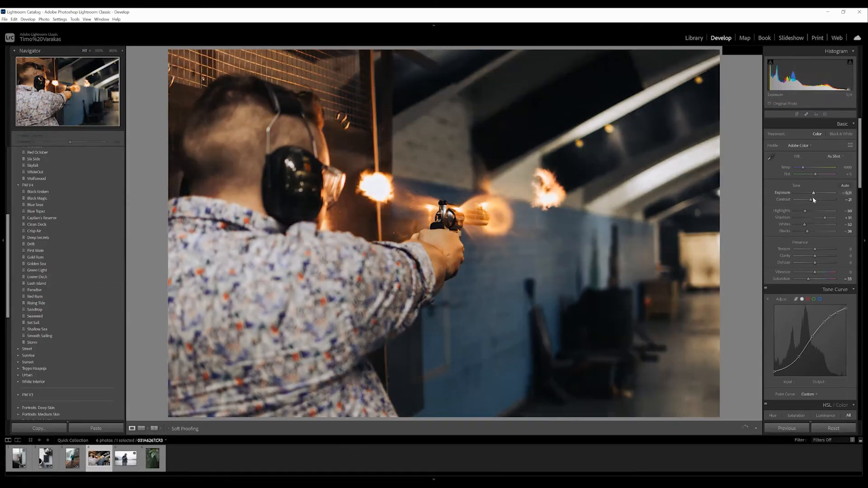
- Brush a mask over the muzzle flashes and the lit edge of the shooter's head, setting highlights to 47 and raising exposure slightly
click(826, 115)
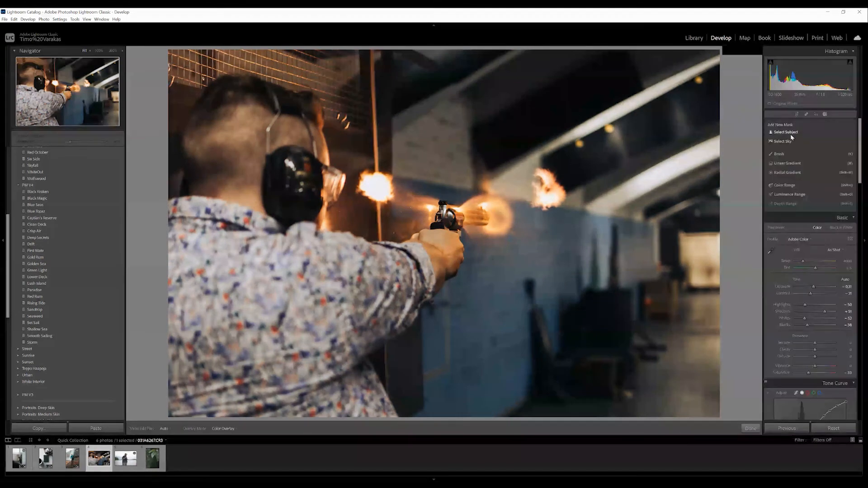
click(780, 154)
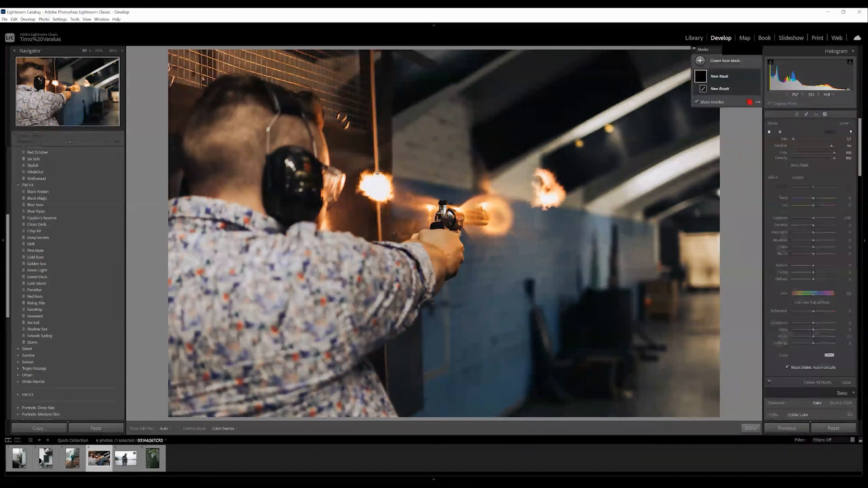
click(377, 179)
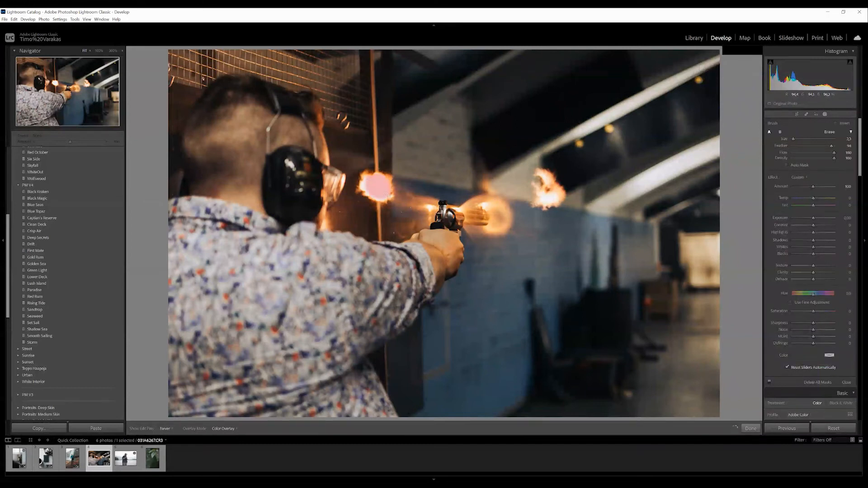
drag(367, 186, 362, 182)
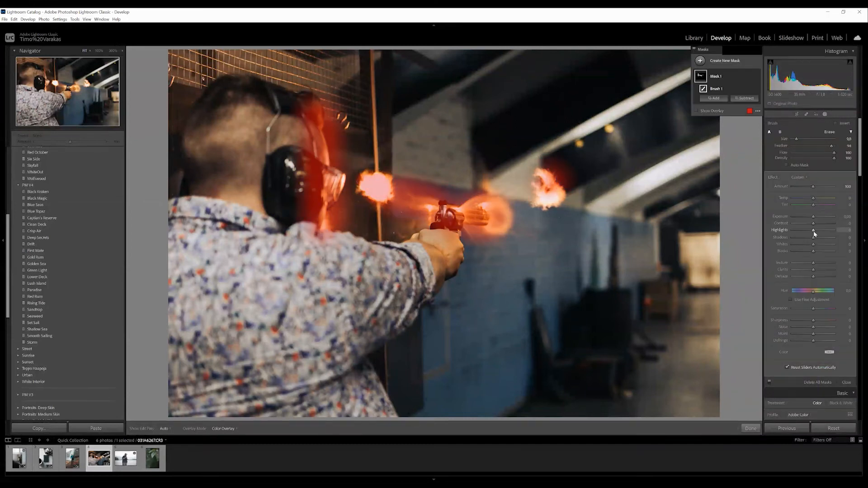
drag(819, 230, 824, 232)
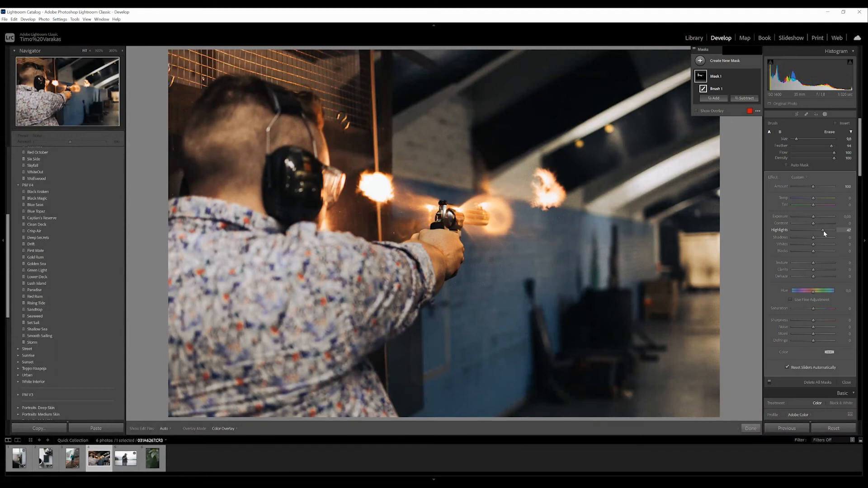
click(814, 215)
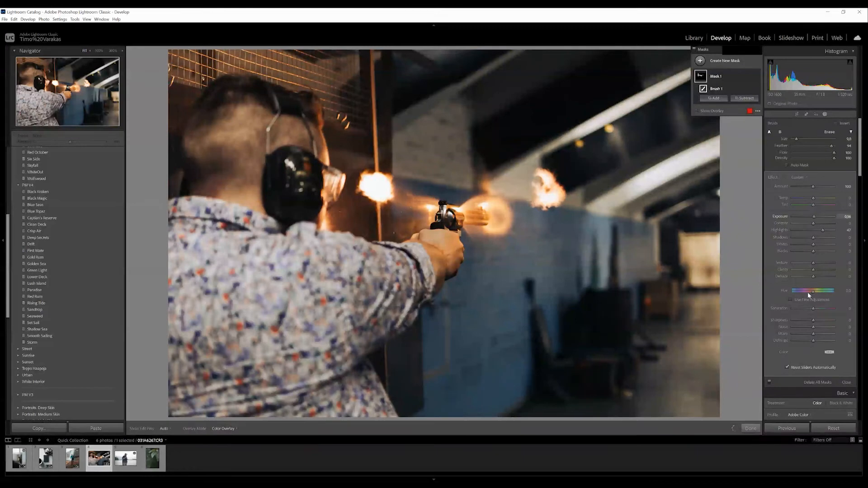
- Lower the shooting-range photo's overall exposure to -0.71 and toggle the mask pins to check the result
scroll(816, 226, down, 5)
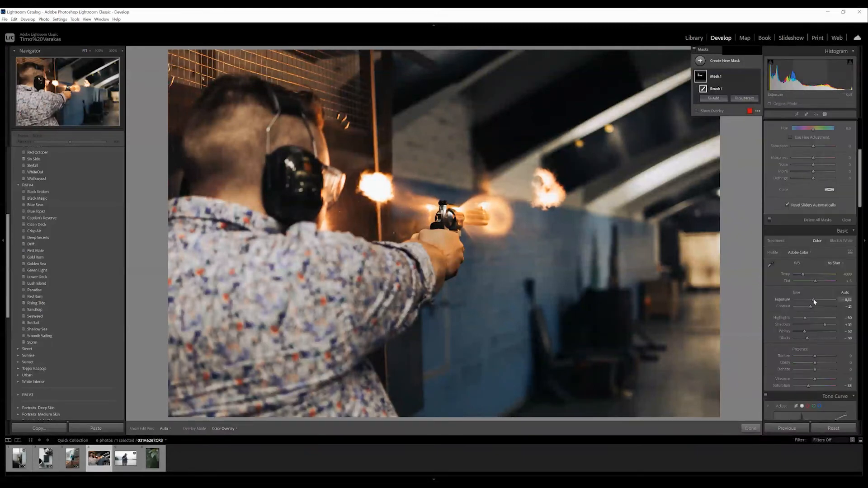
drag(814, 300, 812, 299)
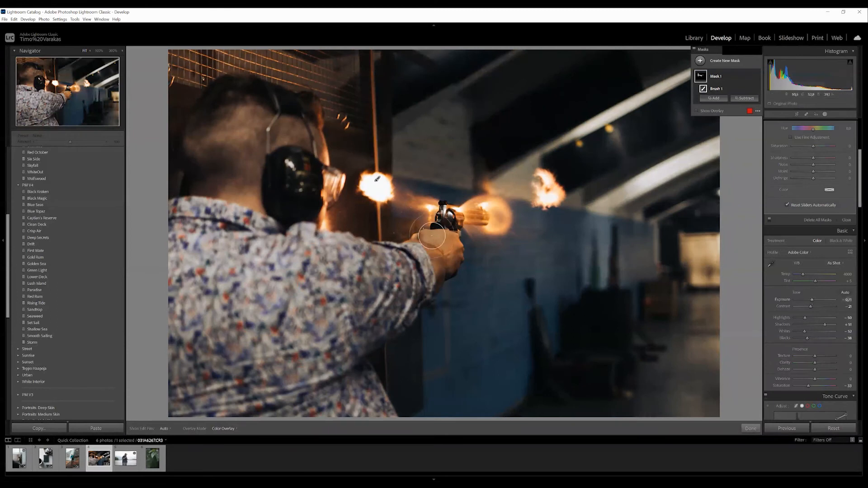
key(h)
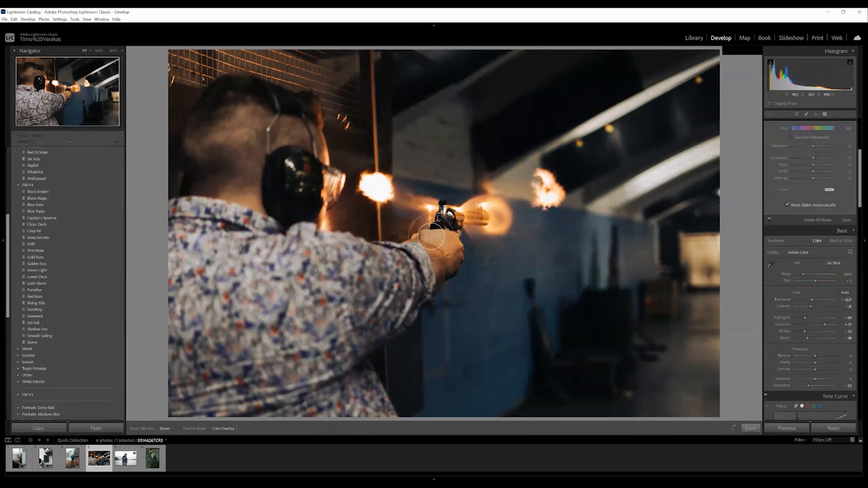
key(h)
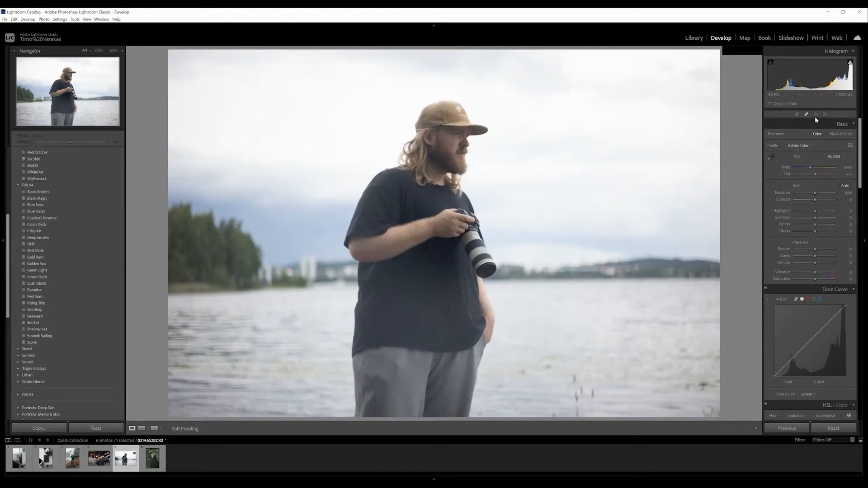
- Crop the lakeside portrait tighter around the man's upper body, cutting off his legs and keeping the original aspect ratio
click(797, 114)
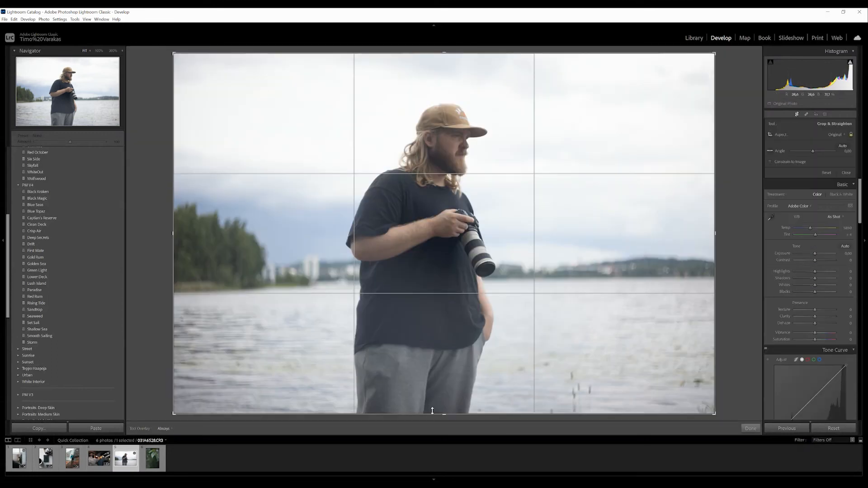
drag(443, 415, 447, 379)
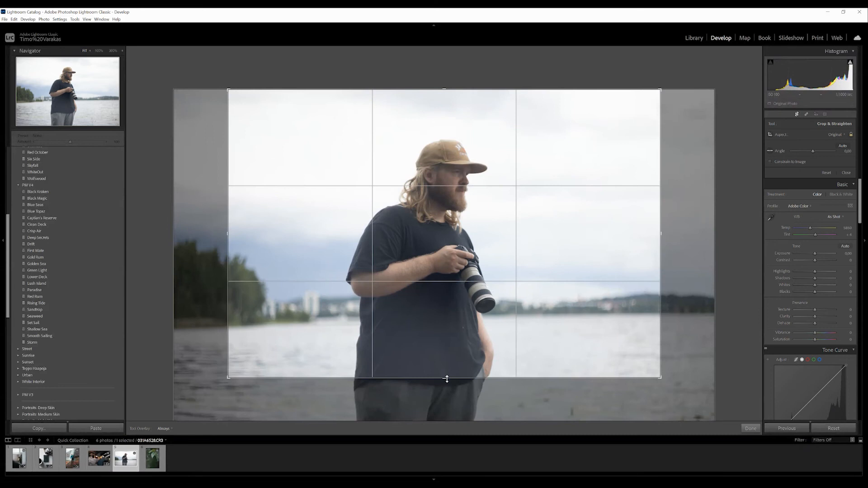
drag(447, 379, 448, 364)
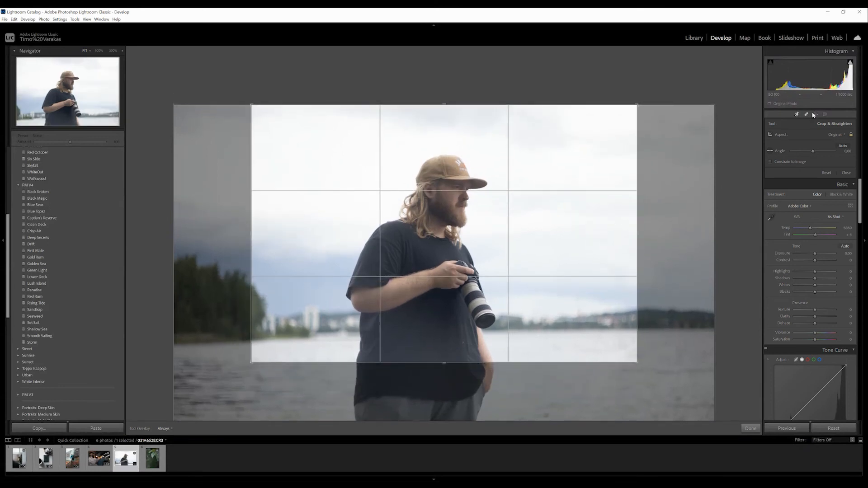
click(798, 115)
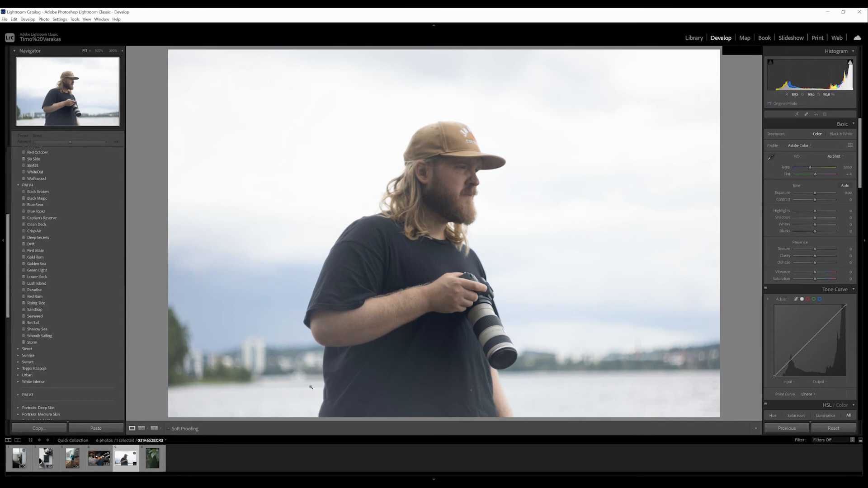
- Try the Moraine preset on the lakeside portrait at different amounts, up to 200
scroll(34, 356, up, 5)
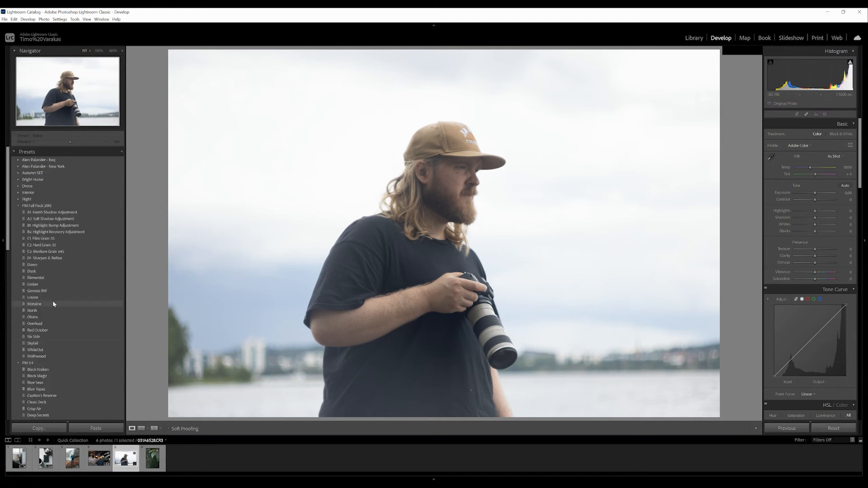
click(44, 304)
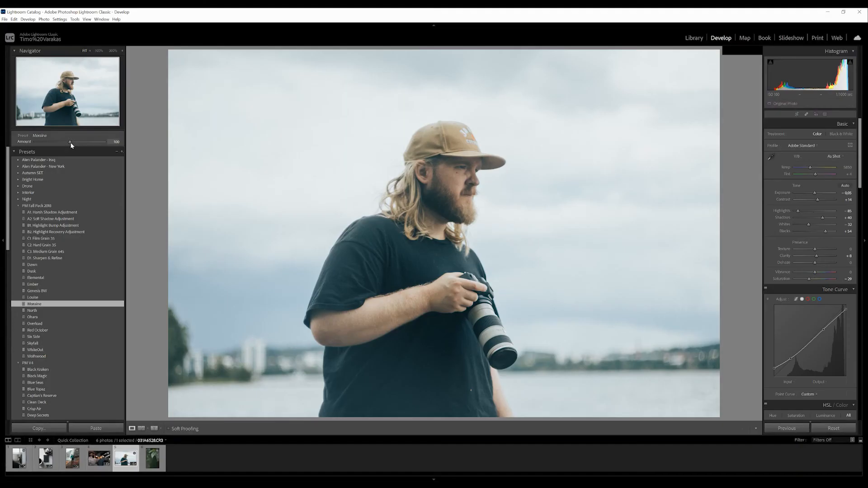
mouse_move(69, 142)
mouse_down()
mouse_move(37, 142)
mouse_move(112, 149)
mouse_up()
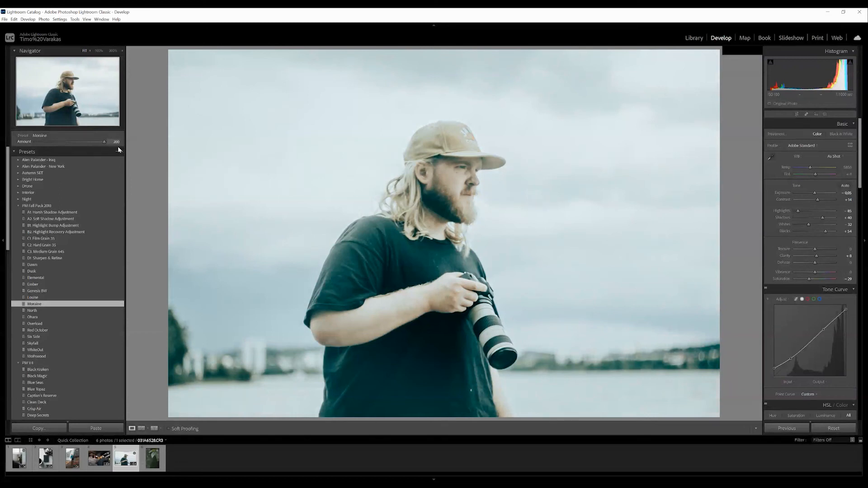
drag(78, 144, 75, 142)
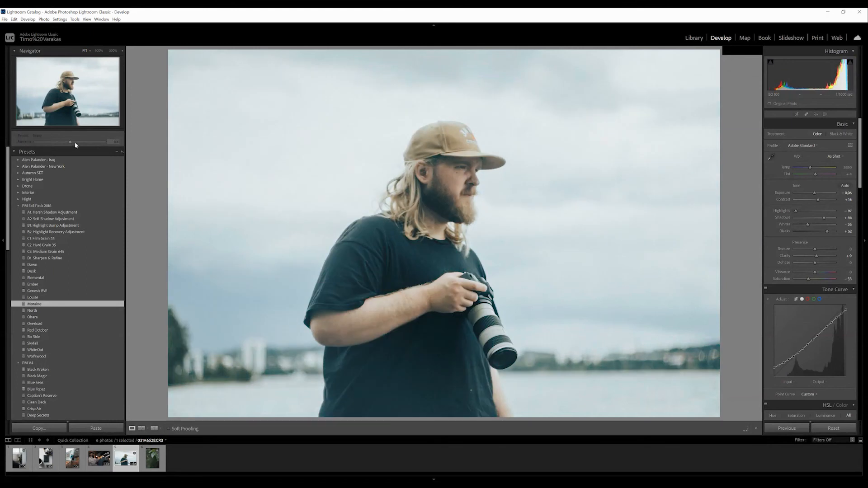
- Apply the Moraine preset to the lakeside portrait at amount 100 and lower the whites to -70
click(50, 304)
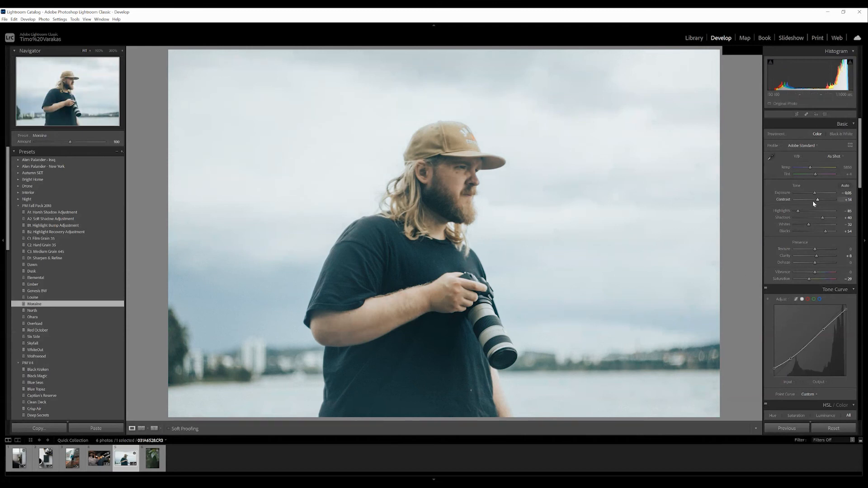
drag(809, 224, 801, 224)
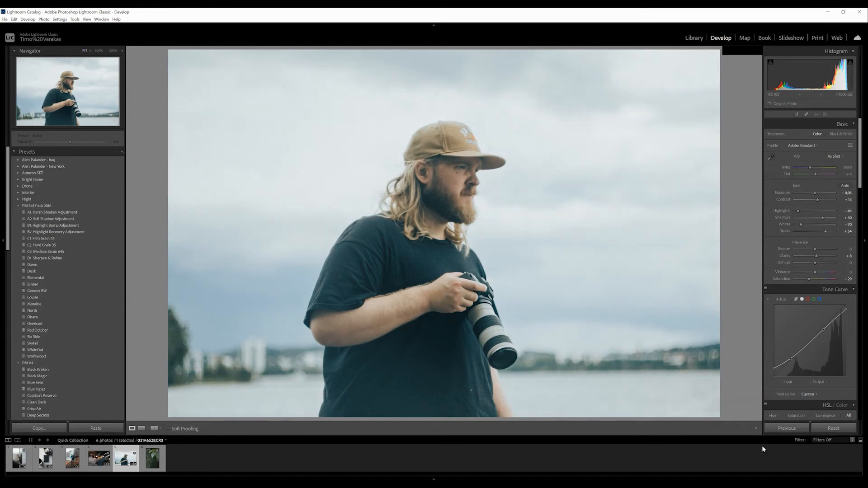
- Apply the Paradise preset to the photo of wet green leaves
key(Right)
scroll(85, 260, down, 10)
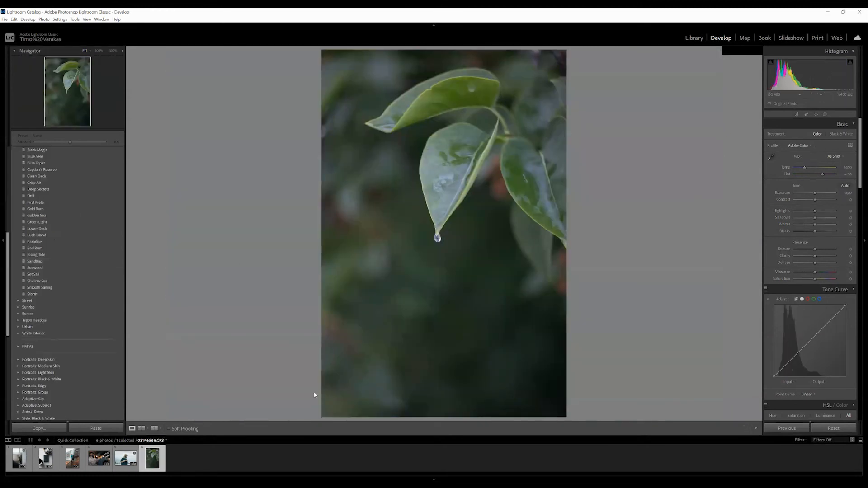
scroll(59, 317, up, 5)
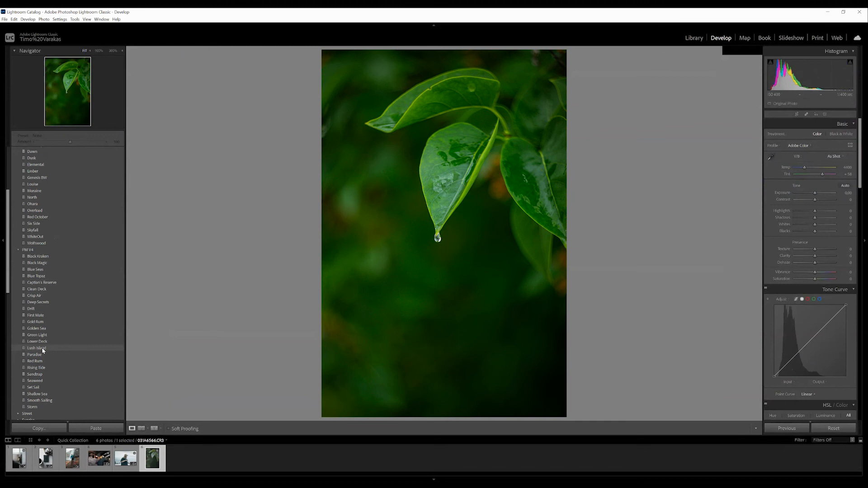
click(35, 354)
- Brush a mask over the water drop at the leaf tip with a smaller brush and set its sharpness to 43
key(shift+w)
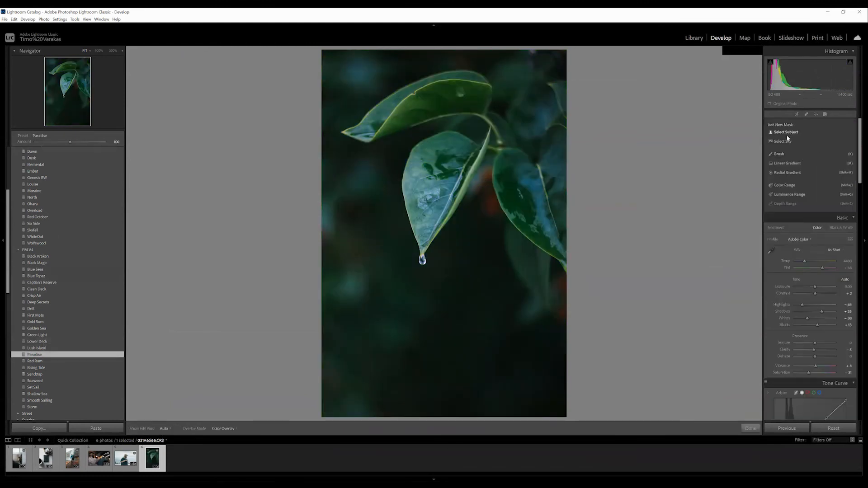
click(780, 154)
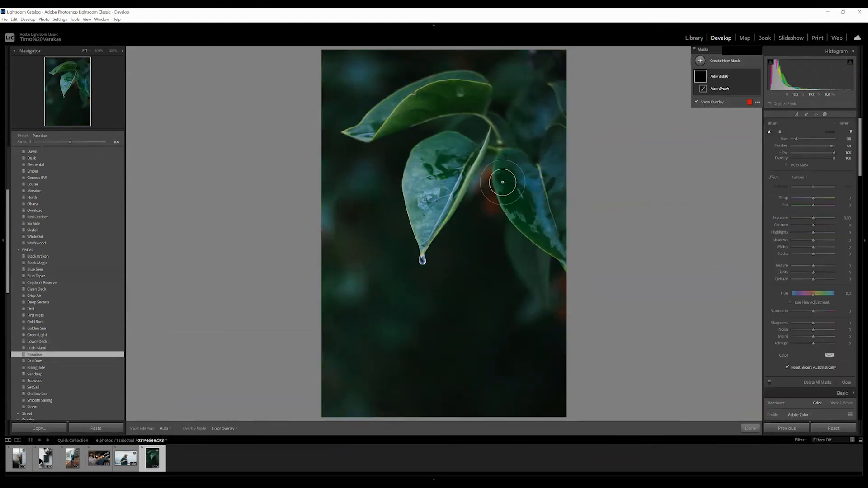
mouse_move(793, 138)
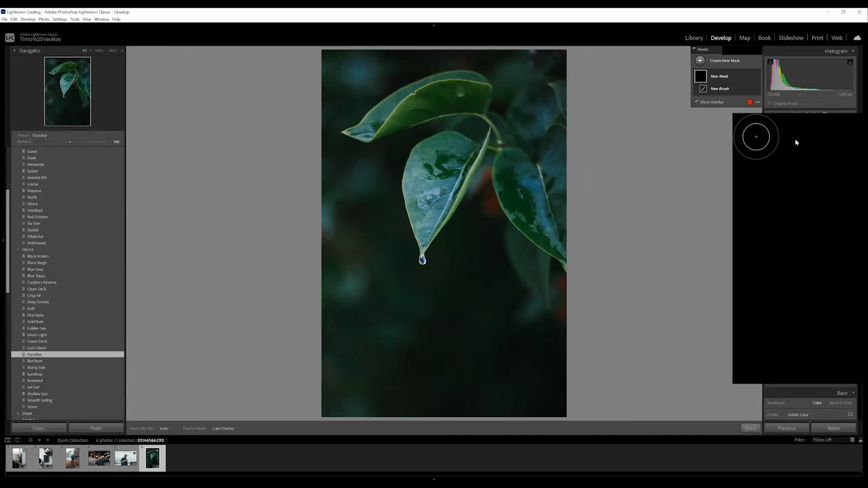
drag(797, 142, 793, 138)
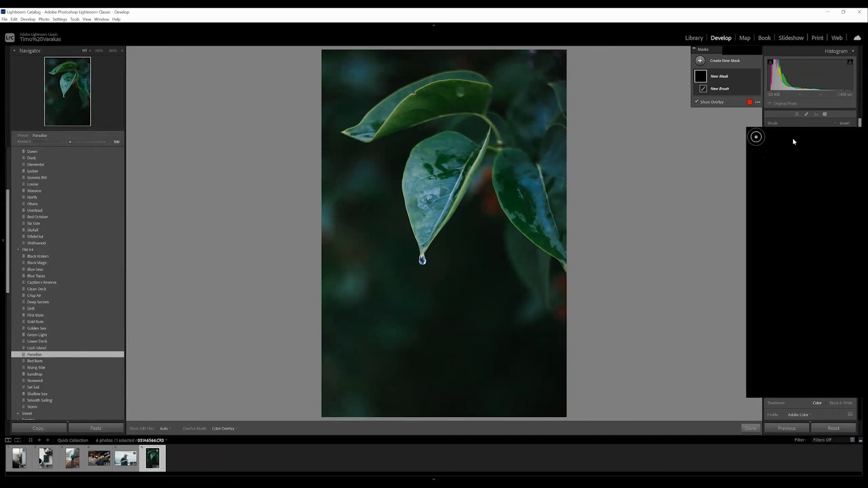
mouse_move(422, 259)
mouse_down()
mouse_move(423, 237)
mouse_move(435, 228)
mouse_up()
drag(814, 320, 823, 322)
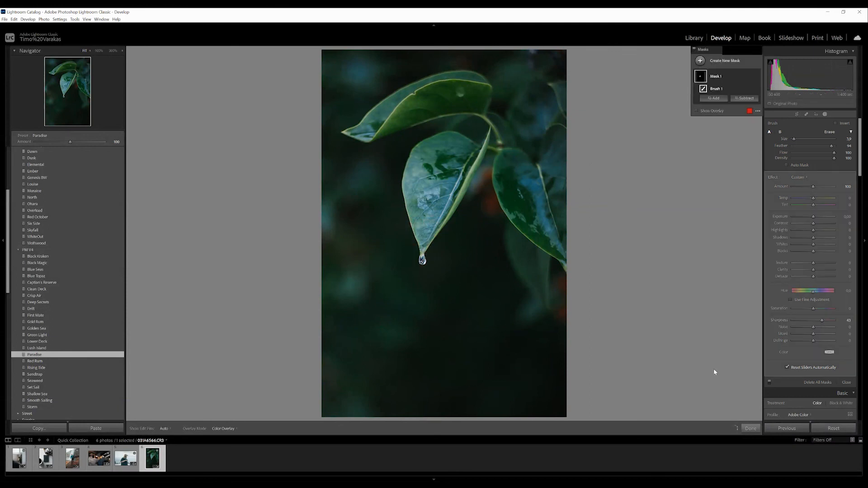